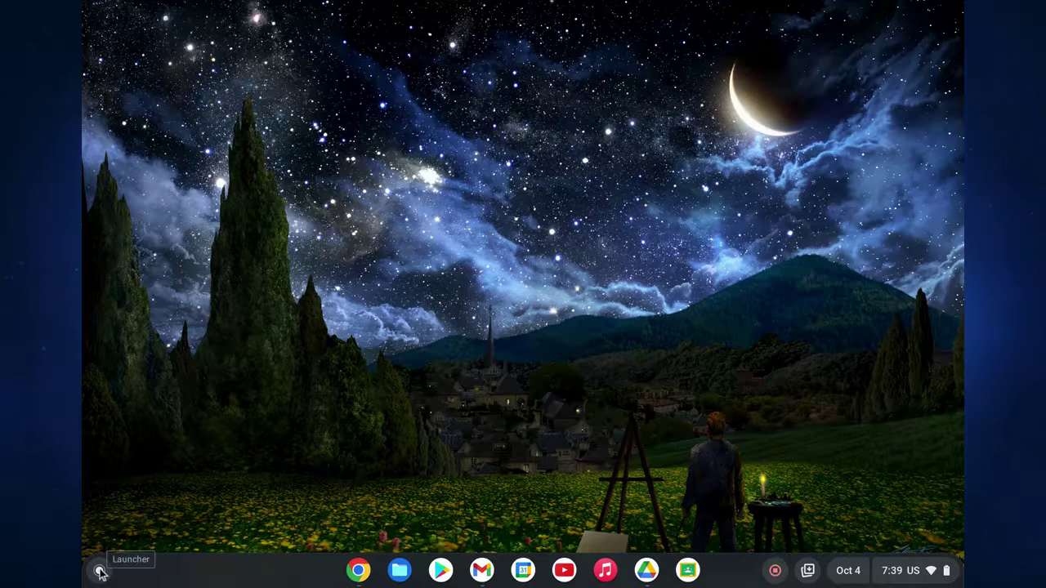
Step: Launch the Zoom app from the ChromeOS Launcher app grid
click(99, 570)
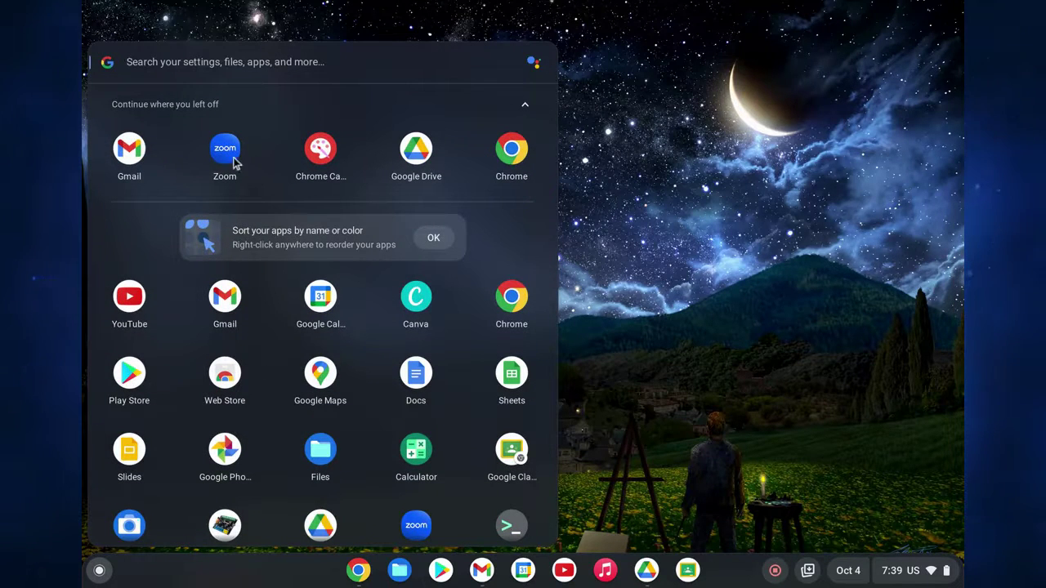
scroll(385, 401, down, 3)
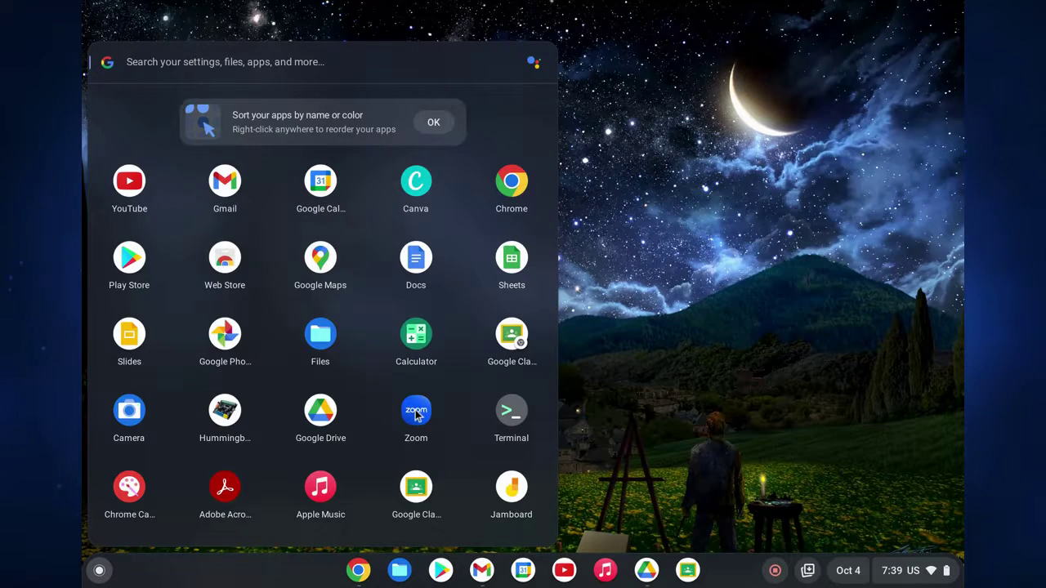
click(416, 411)
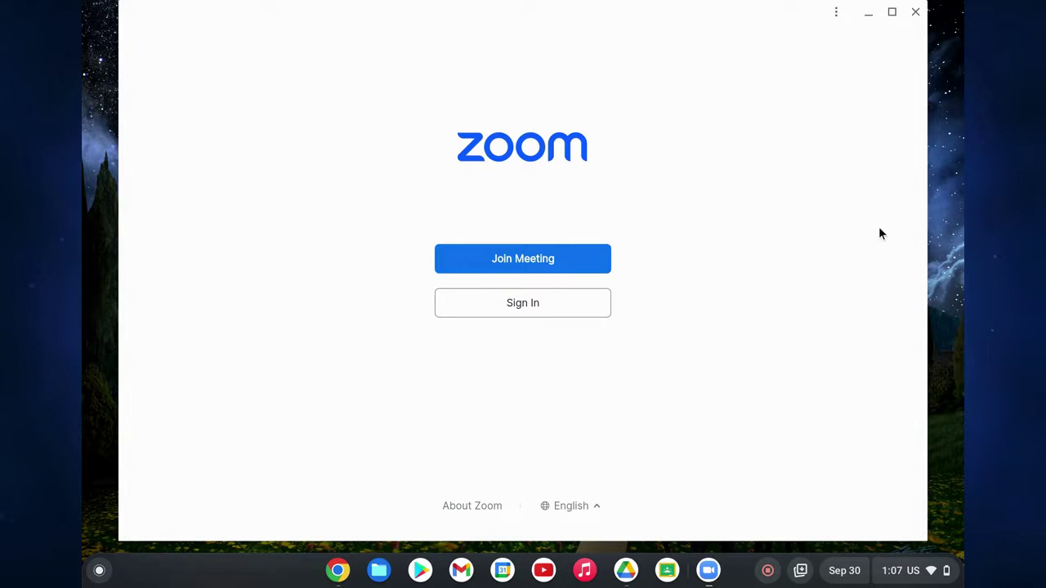
Step: Sign in to Zoom with a Google account
click(580, 310)
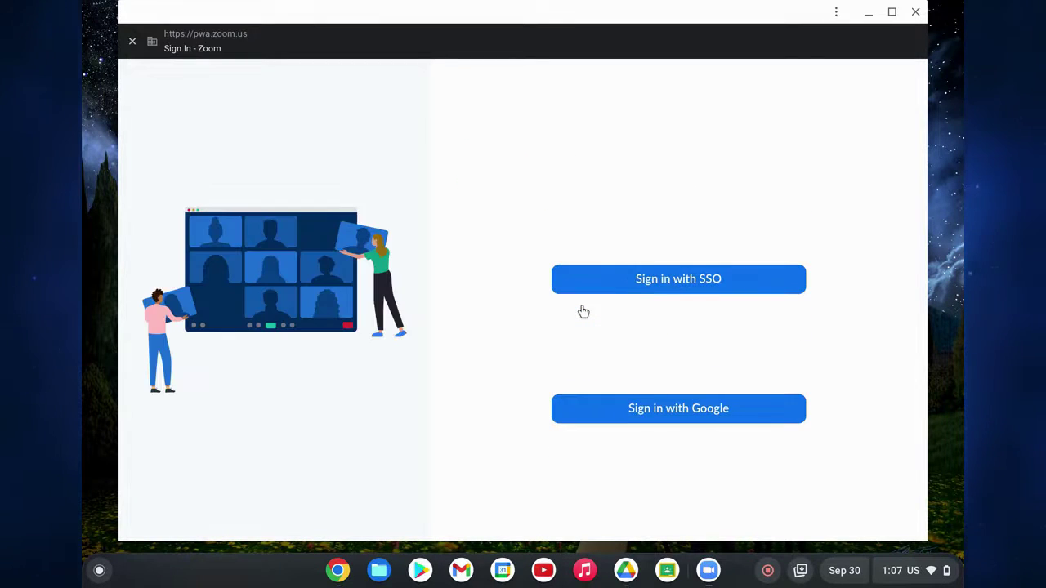
click(658, 420)
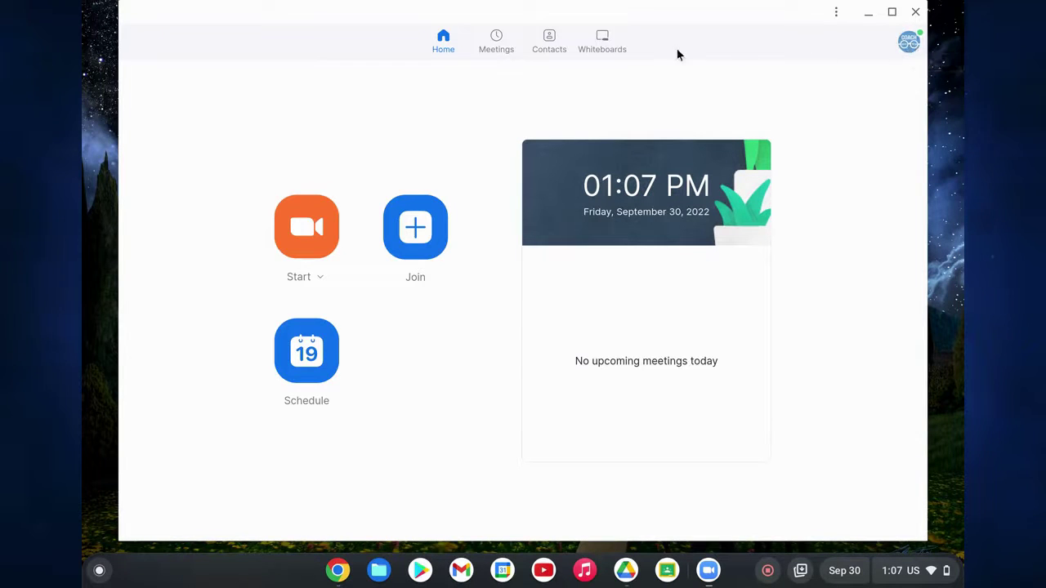
Step: Start a new meeting as host and connect audio by computer
click(308, 232)
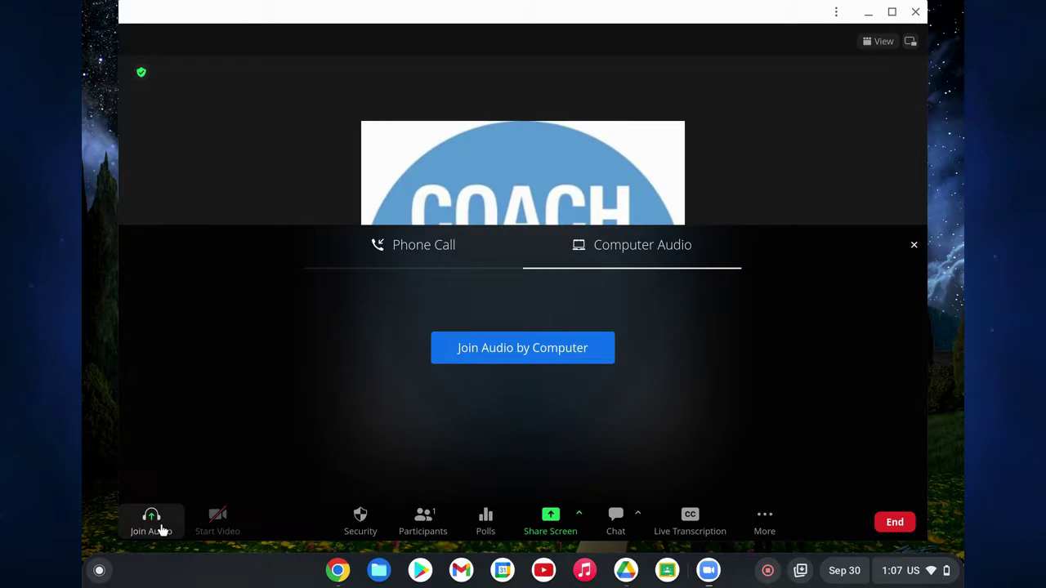
click(502, 344)
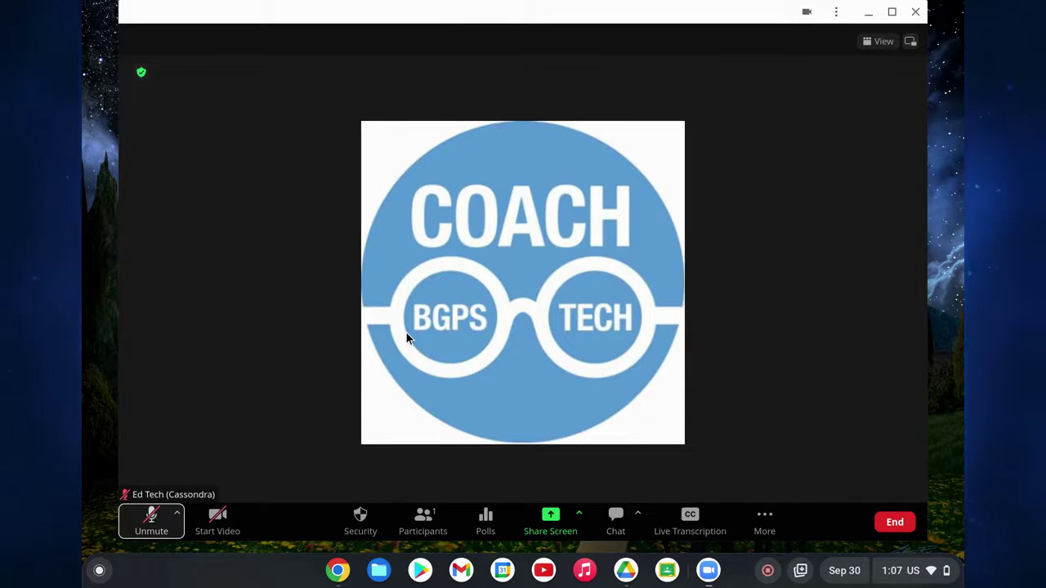
click(360, 523)
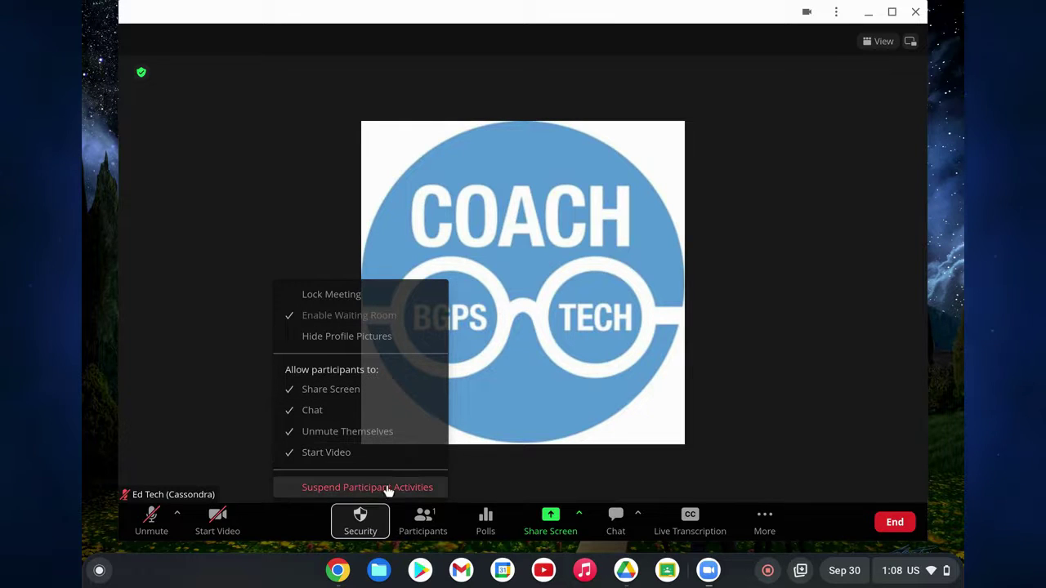
click(429, 527)
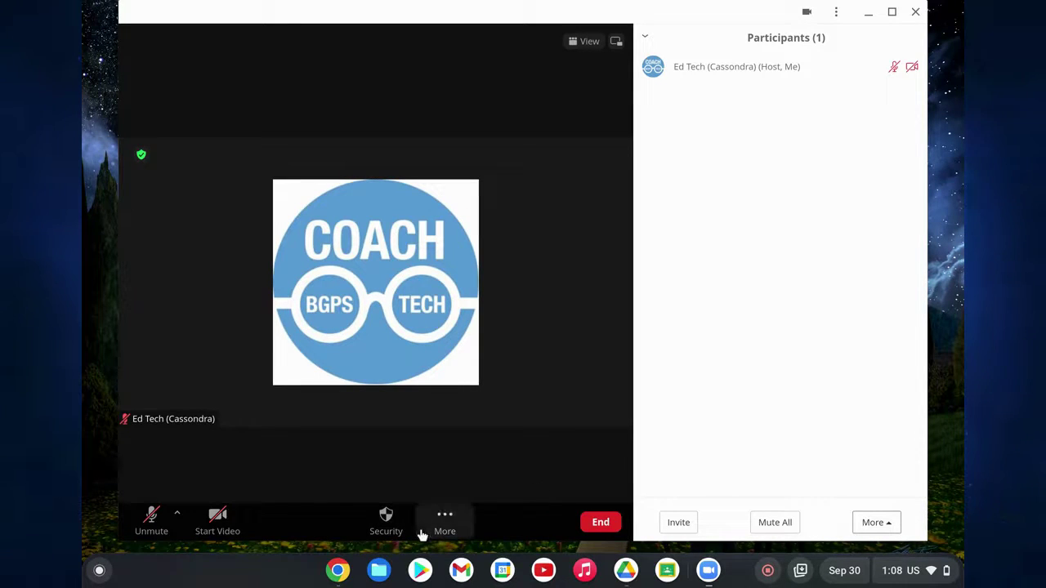
click(445, 523)
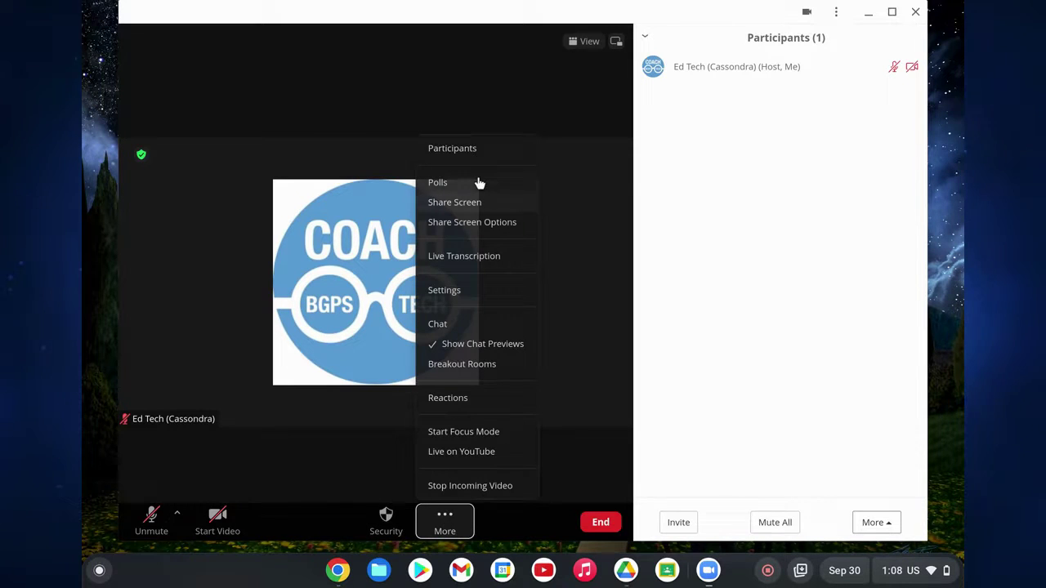
click(475, 153)
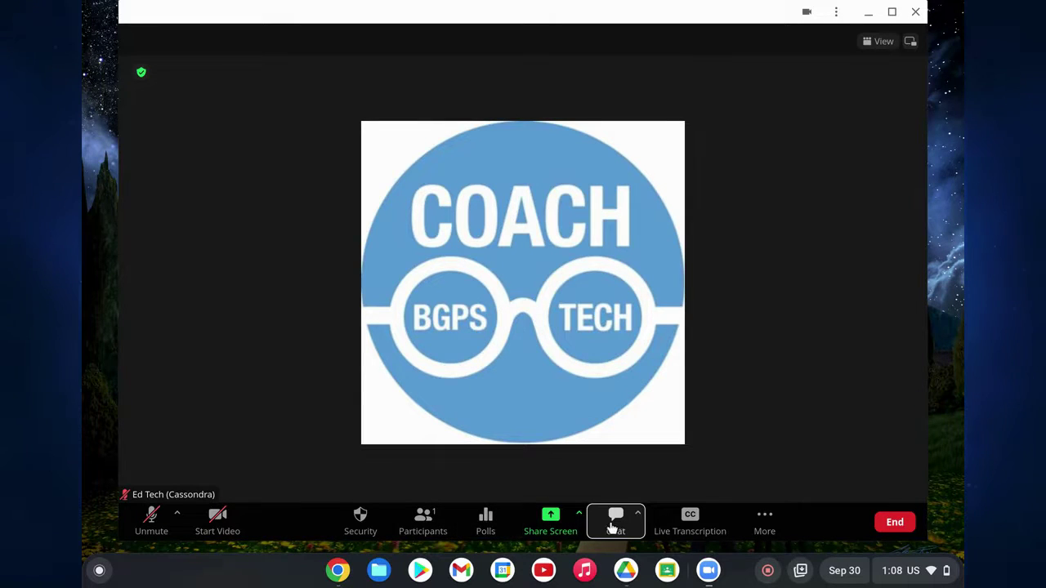
Step: Preview the Chat options and the Reactions emoji picker, then open meeting Settings from More
click(639, 515)
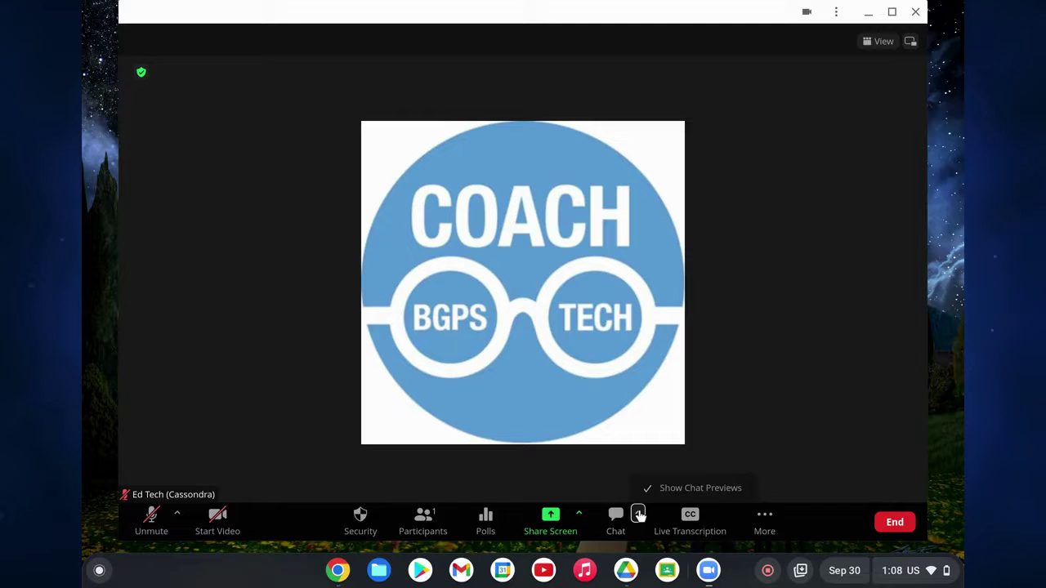
click(639, 515)
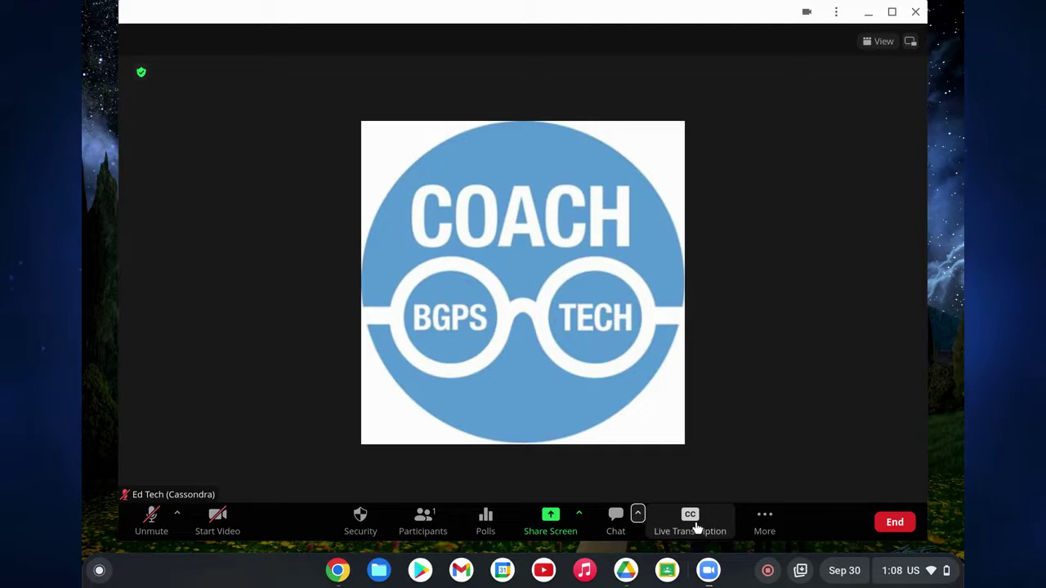
click(764, 527)
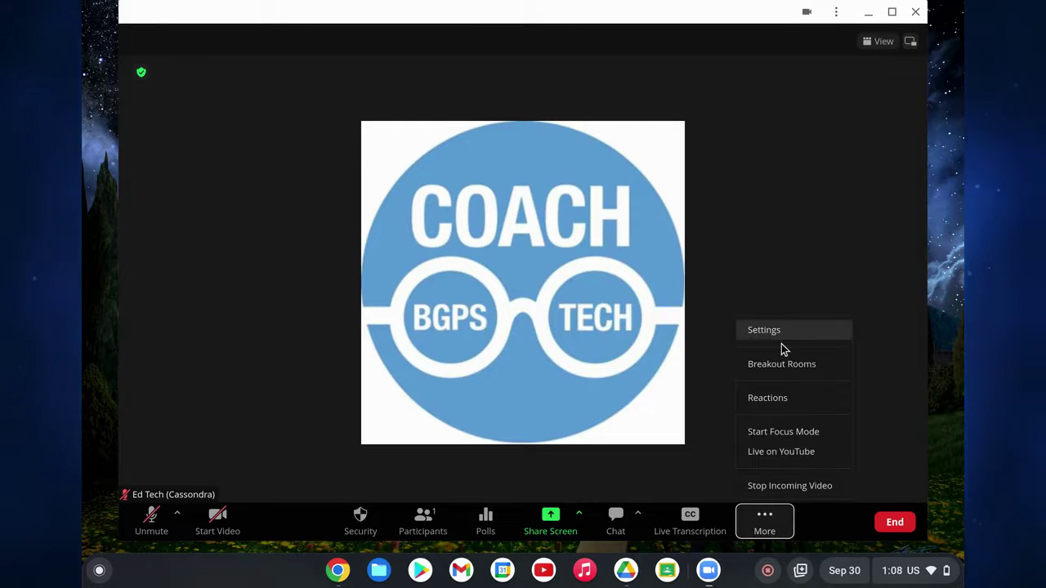
click(775, 400)
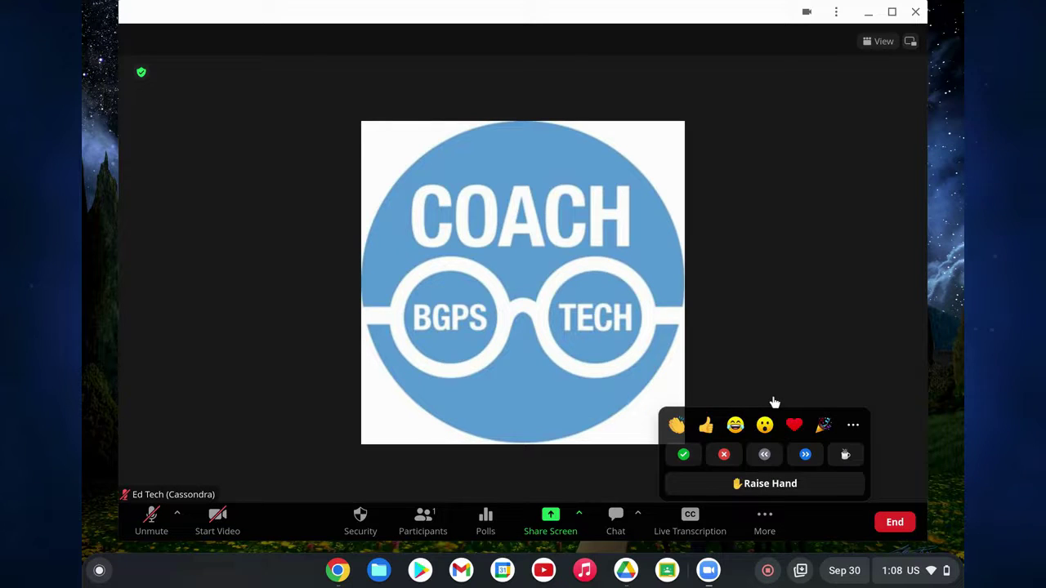
click(853, 425)
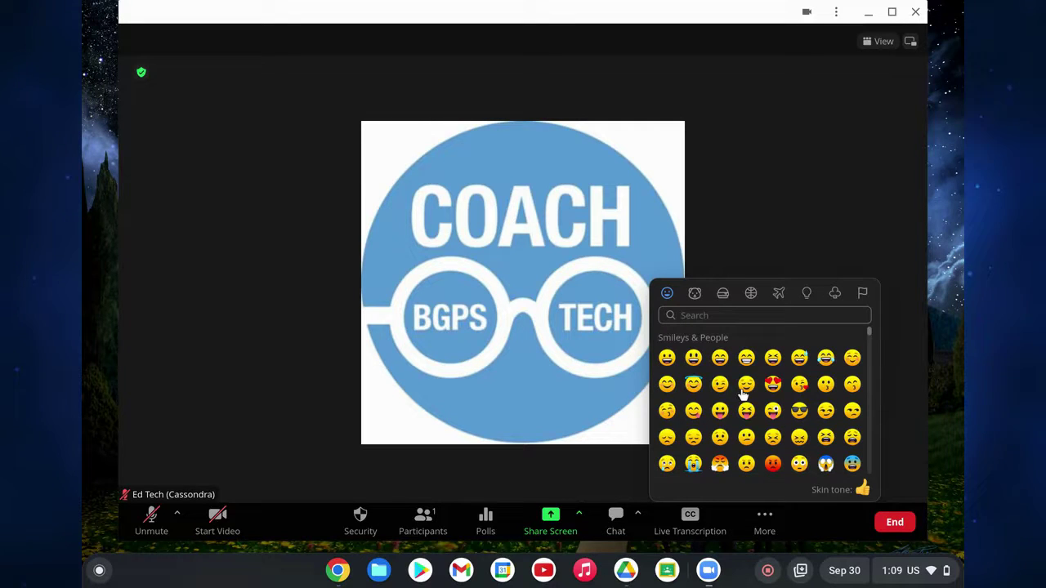
click(905, 305)
click(762, 529)
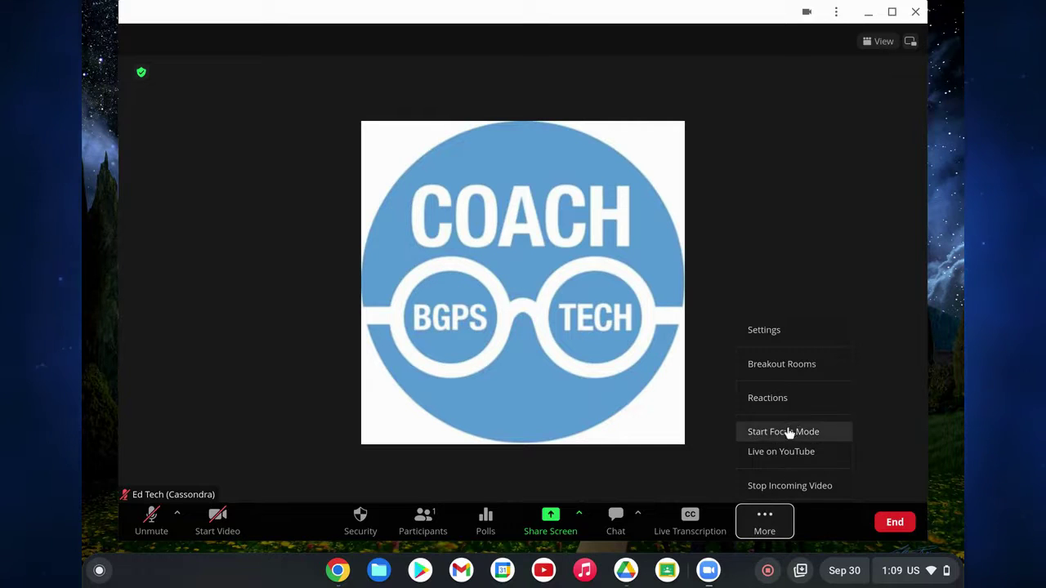
click(763, 331)
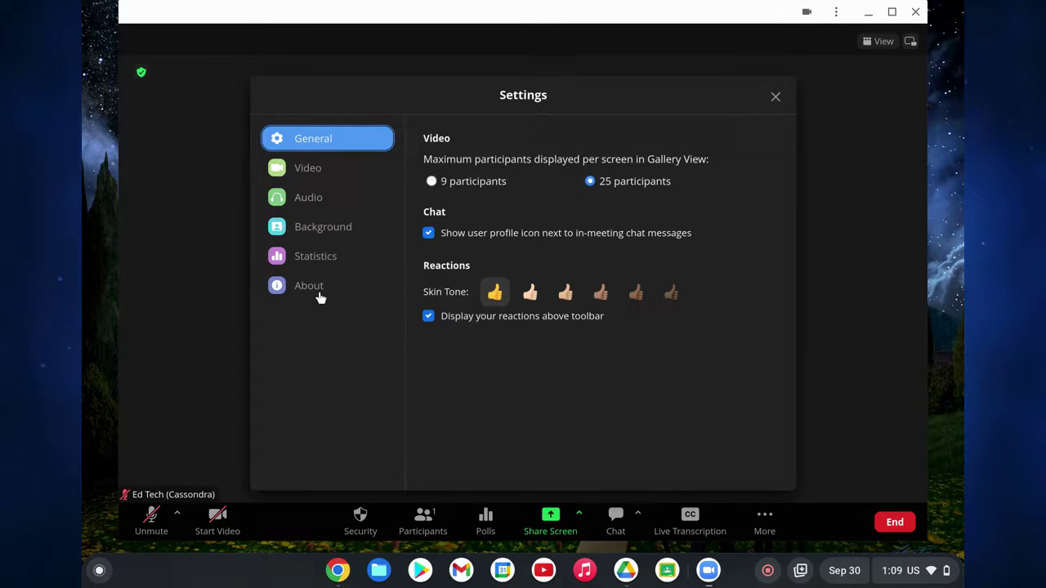
click(778, 97)
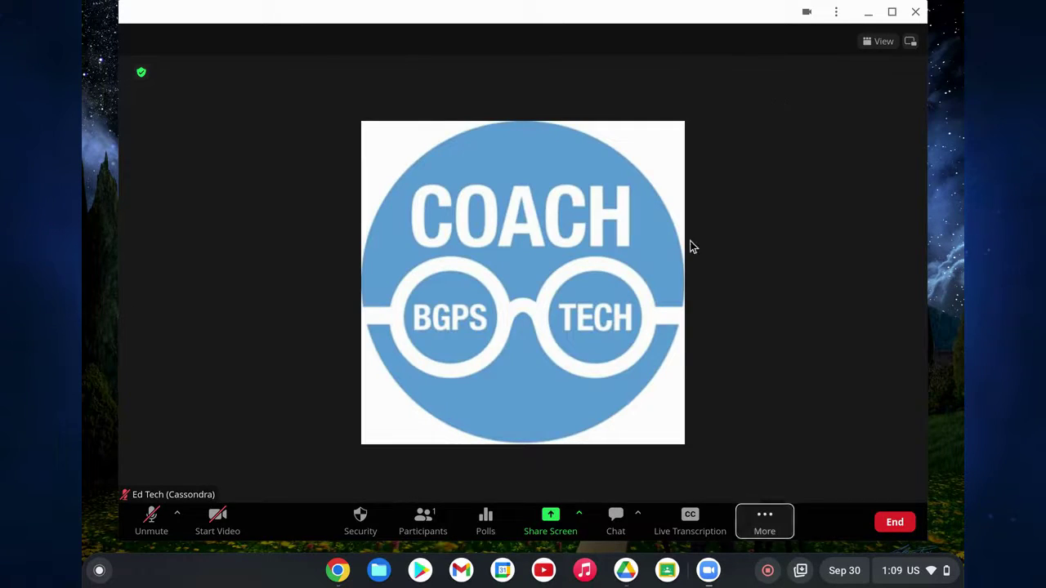
click(764, 523)
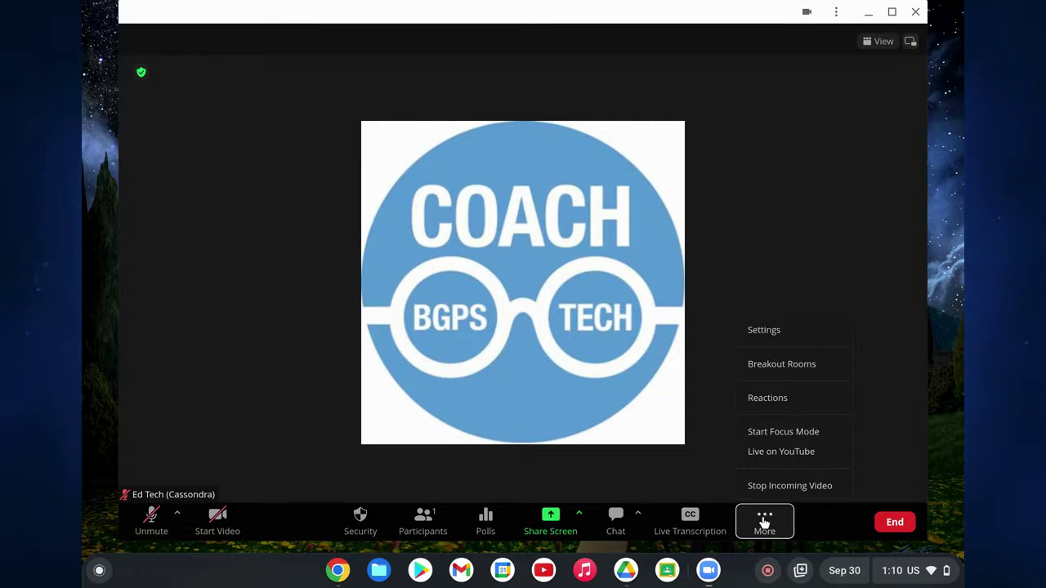
click(793, 364)
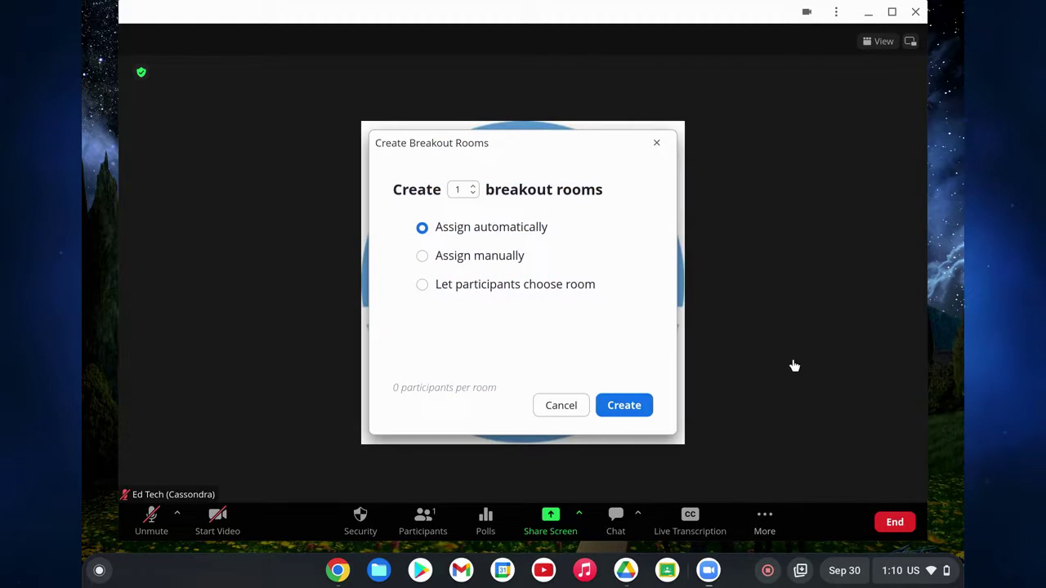
click(553, 408)
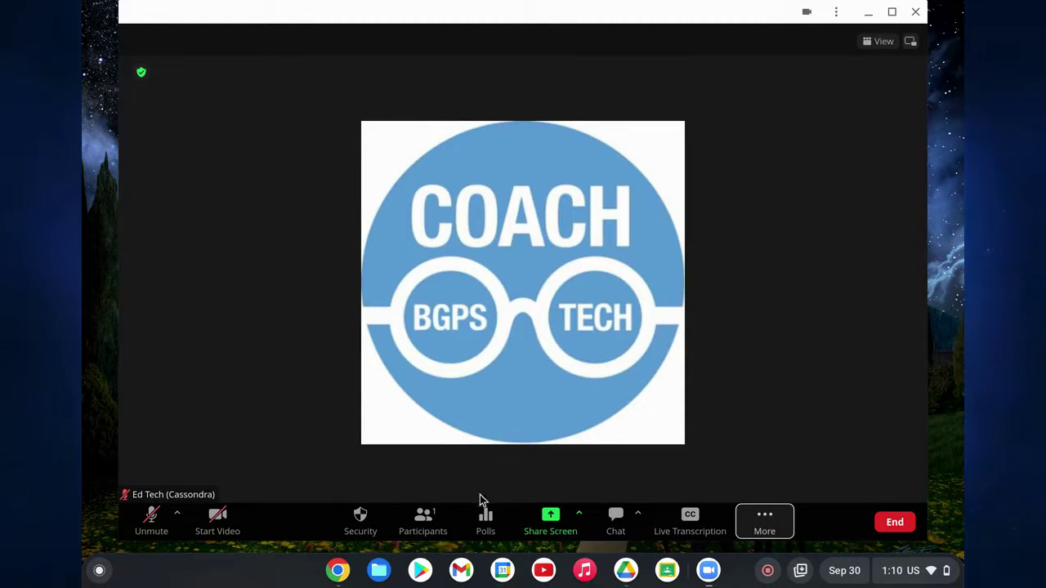
click(552, 526)
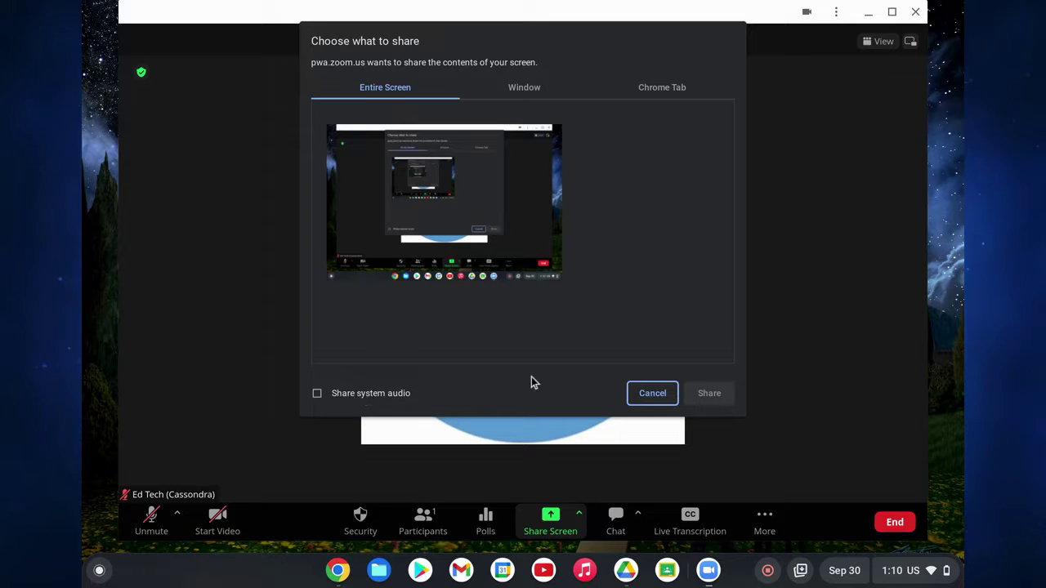
click(654, 396)
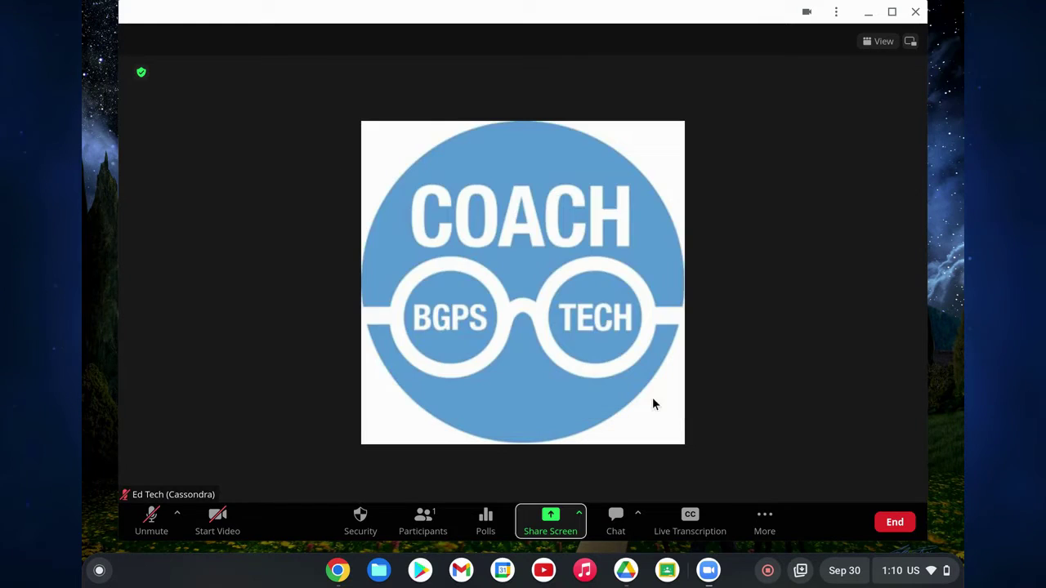
Step: Shrink the meeting to a floating window, restore it, and bring up the End choices
click(911, 41)
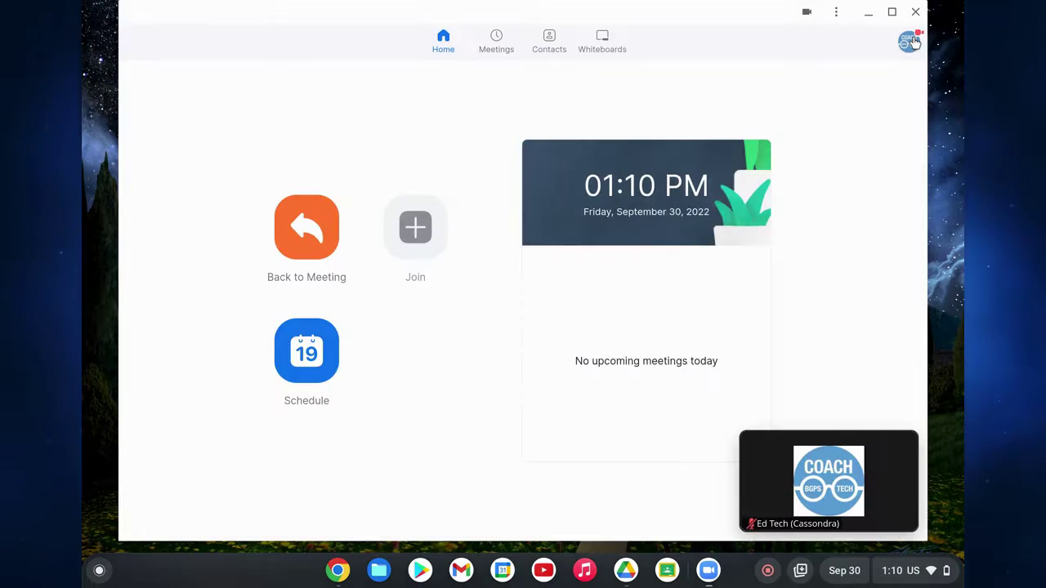
mouse_move(858, 444)
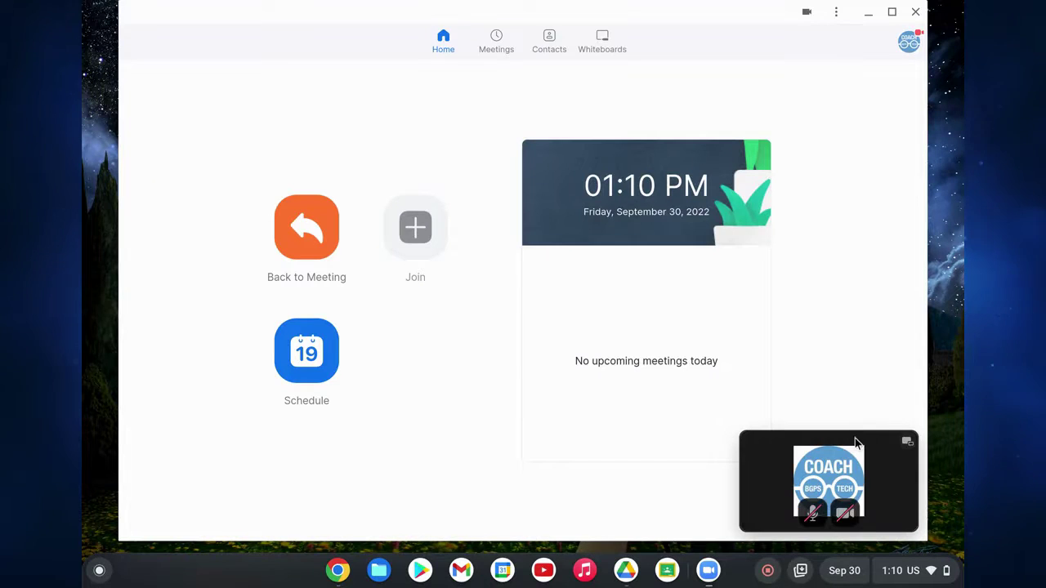
click(905, 443)
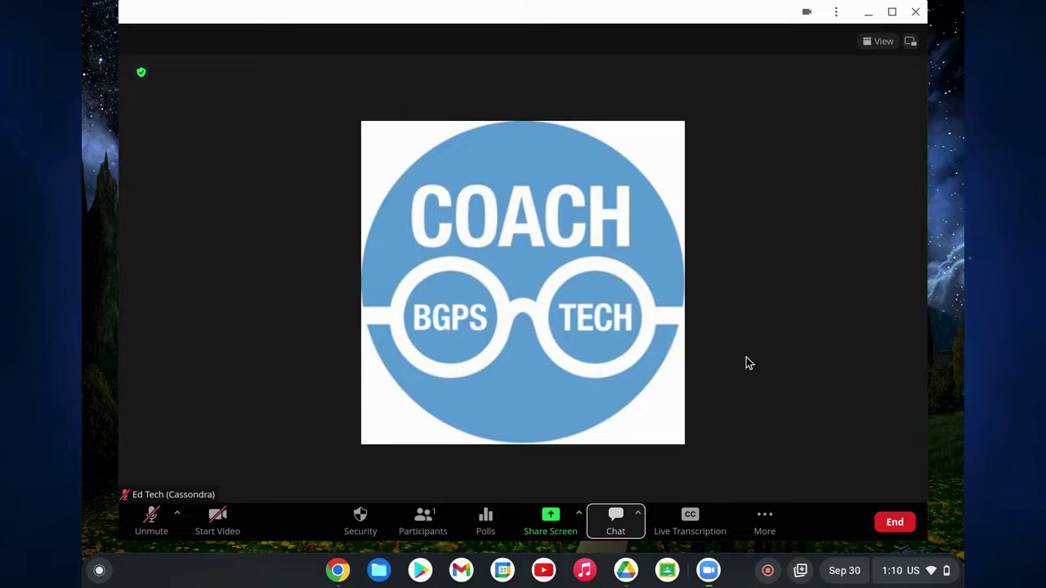
click(893, 528)
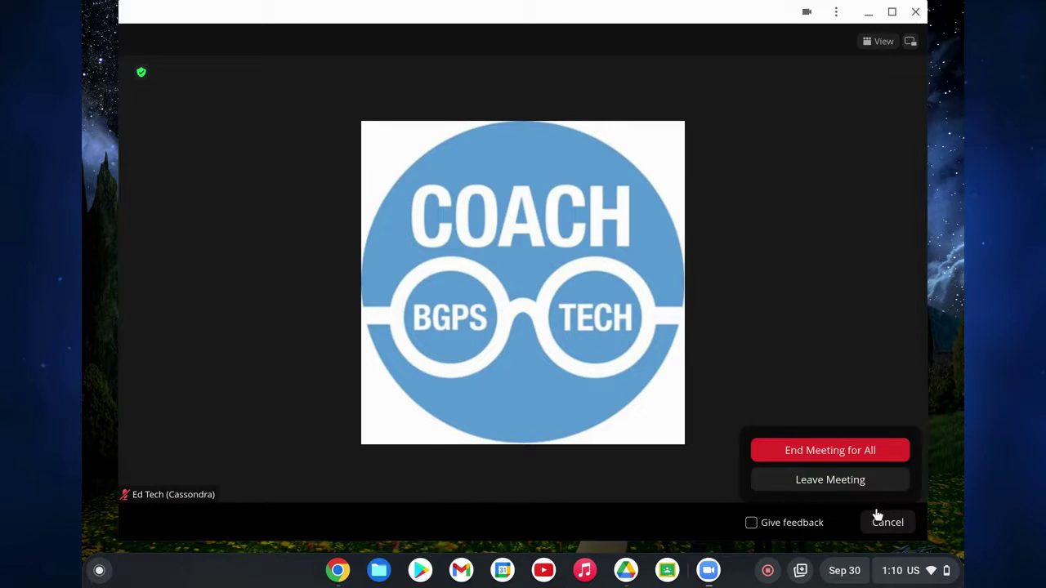
Step: End the meeting for all, then join the next meeting's computer audio and leave it
click(845, 452)
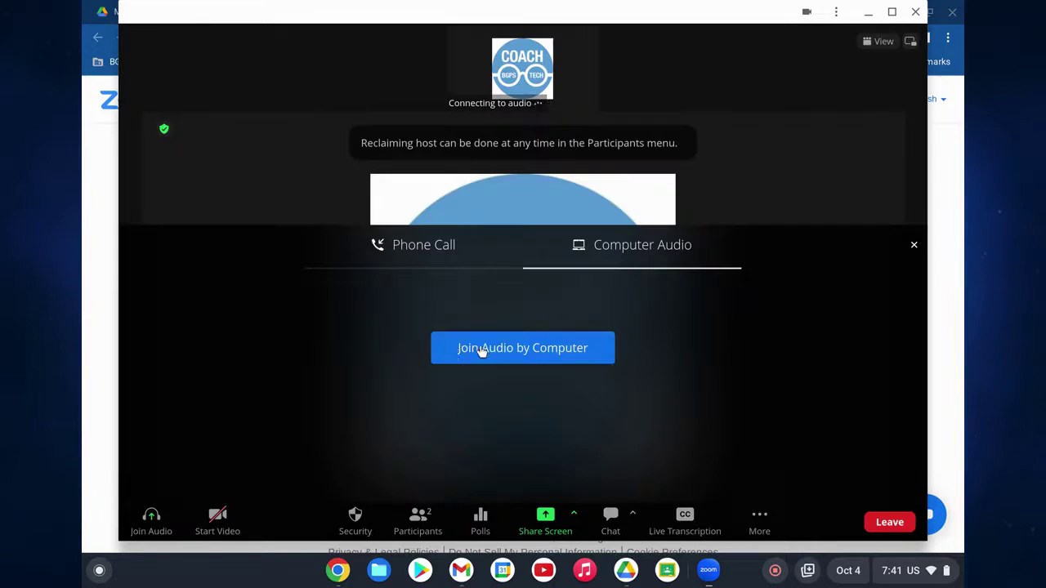
click(535, 351)
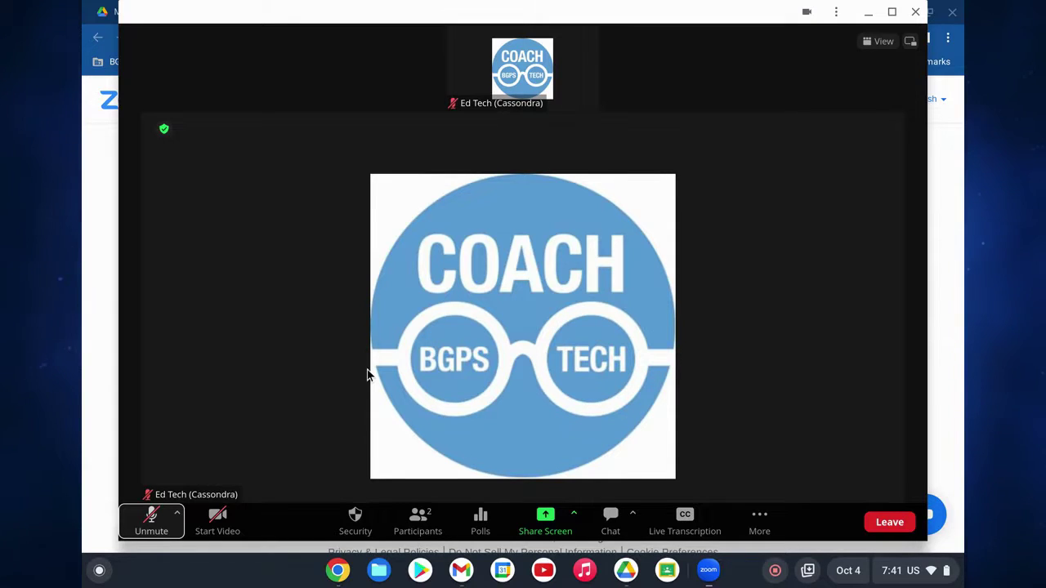
click(891, 522)
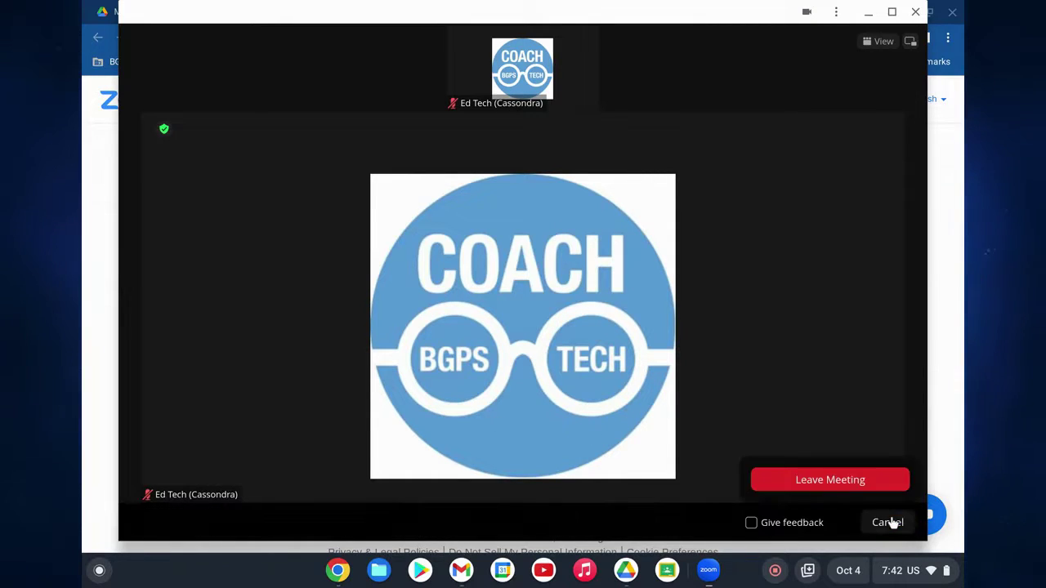
click(862, 482)
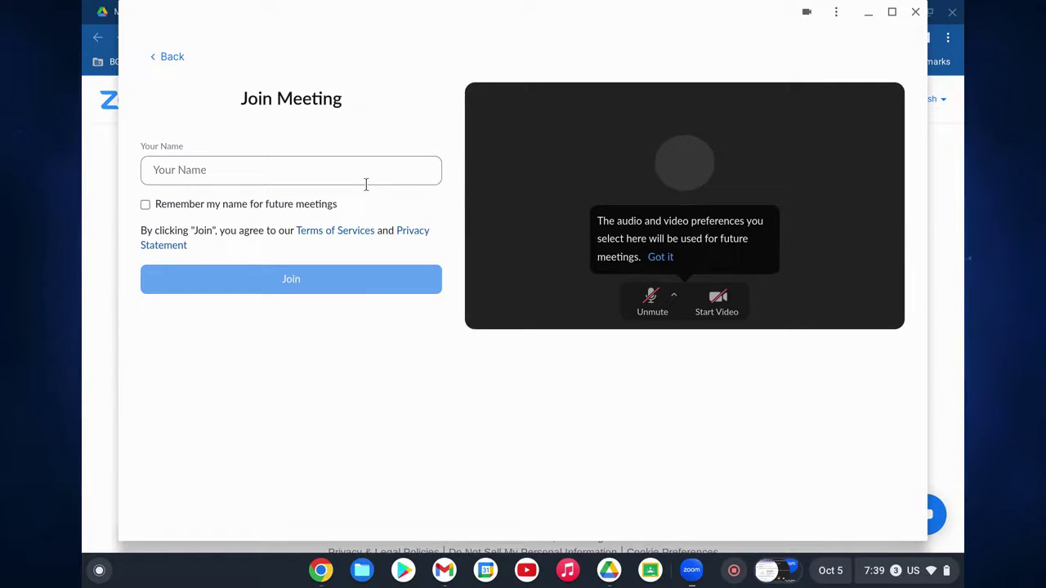
Step: Enter your display name with Remember my name ticked, join, and sign in with Google
click(289, 168)
text(Cas)
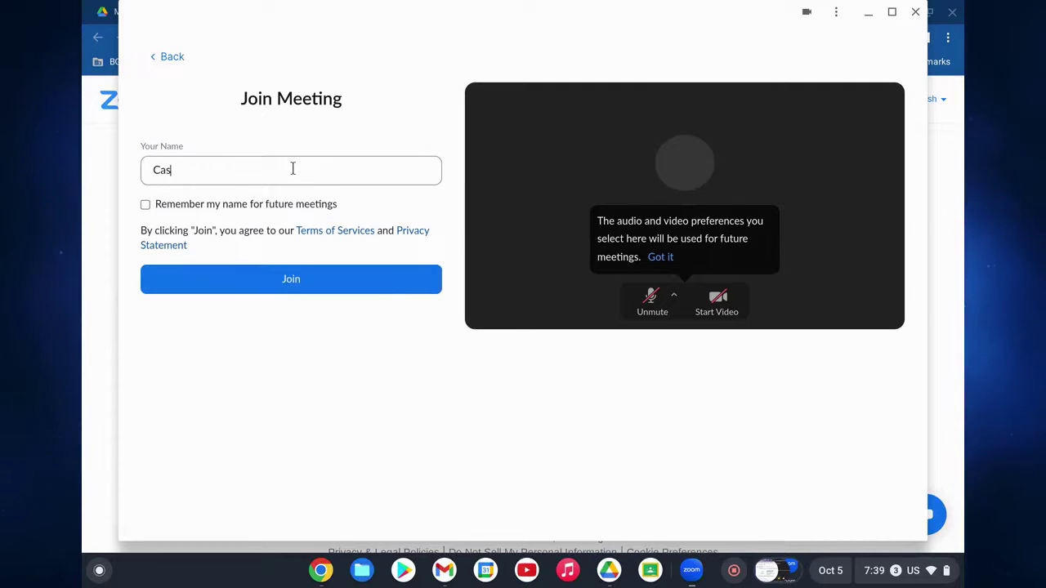
text(sondra)
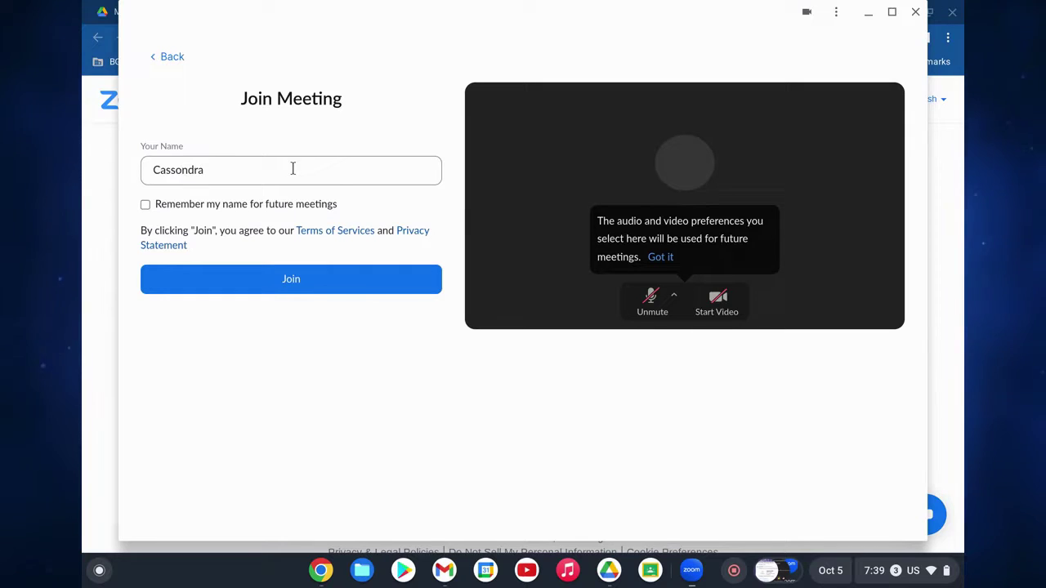
click(145, 205)
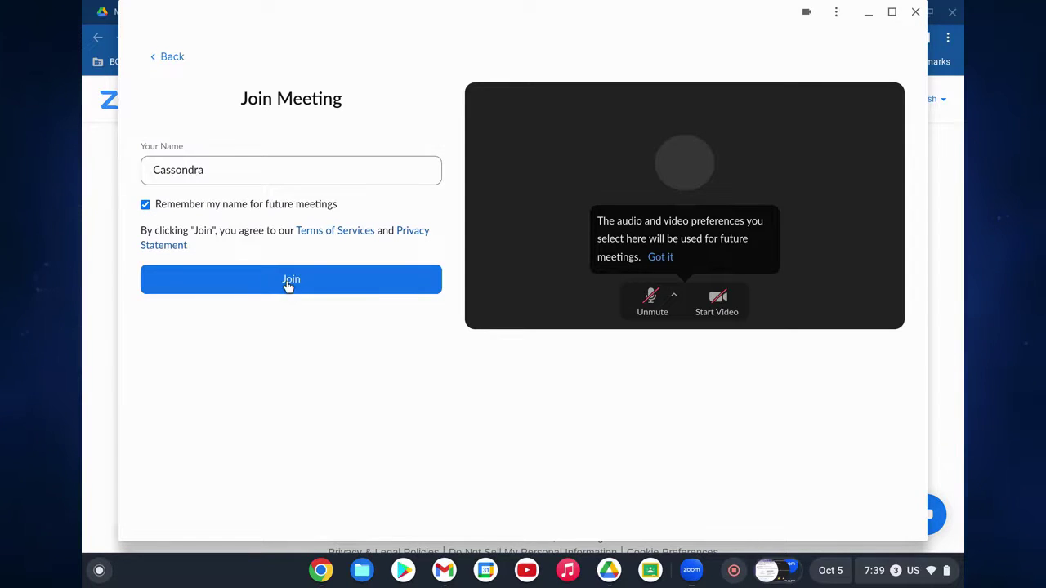
click(329, 288)
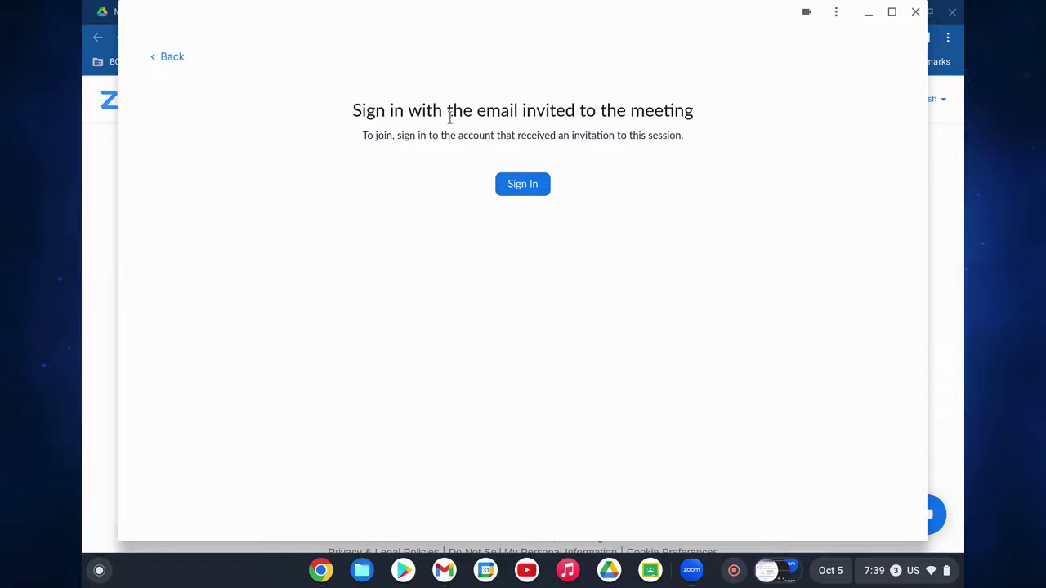
click(525, 185)
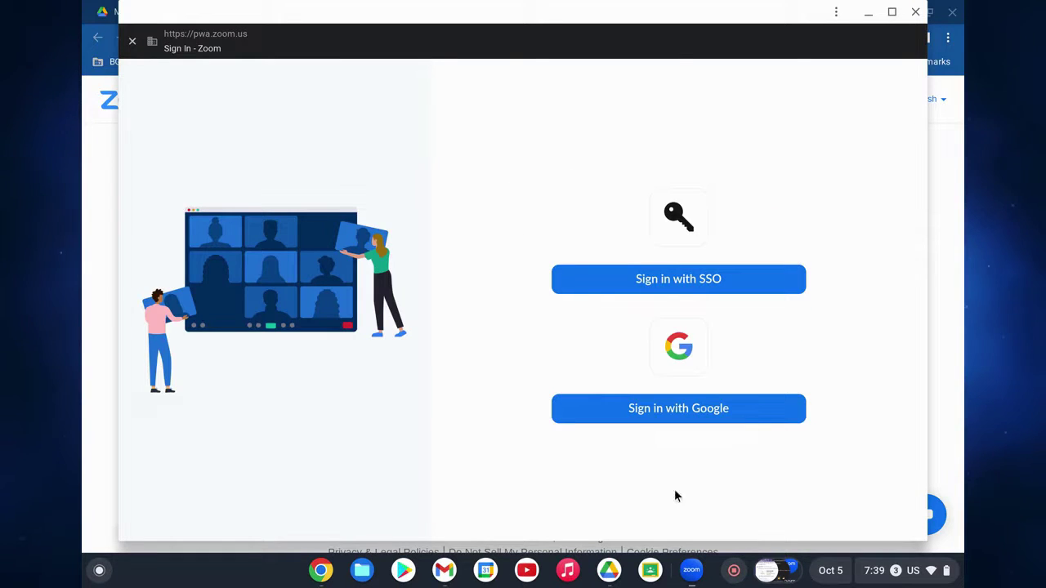
click(693, 413)
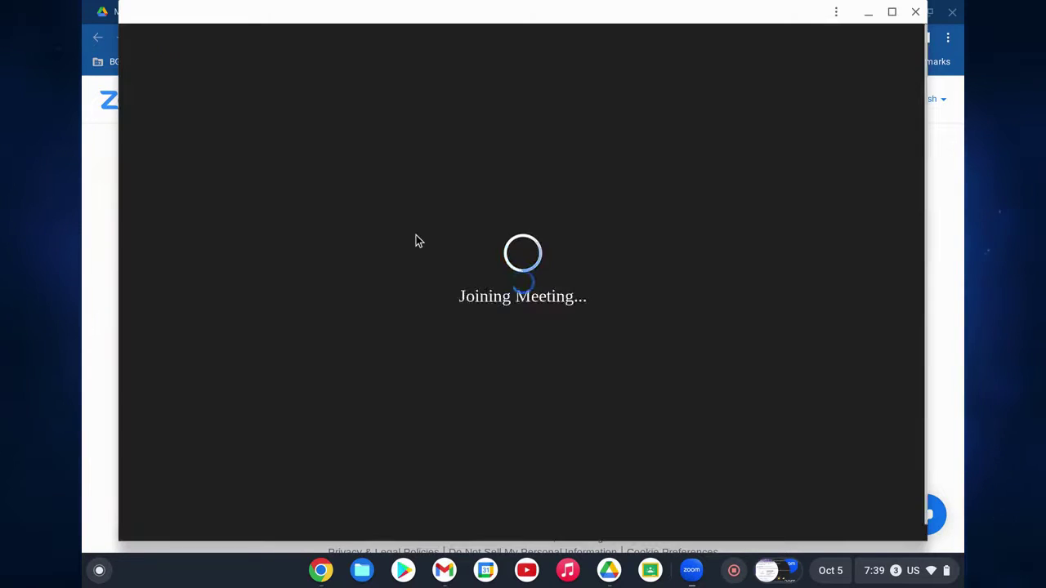